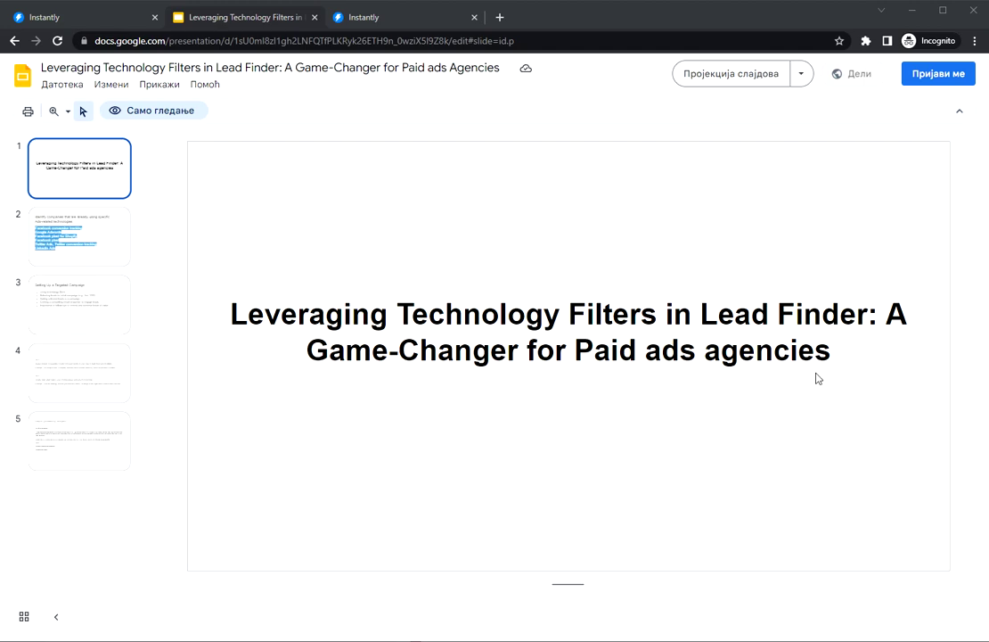
Step: Look up the ads-related technologies on slide 2, and filter Instantly's Lead Finder by the technology Facebook Conversion Tracking
left_click(73, 242)
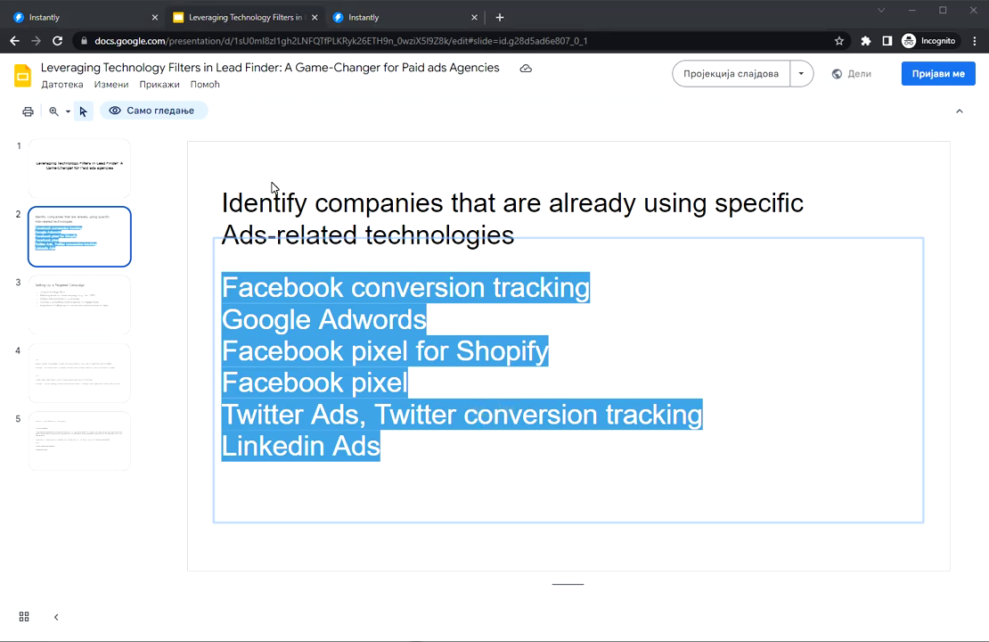
left_click(111, 20)
scroll(151, 173, "down", 1)
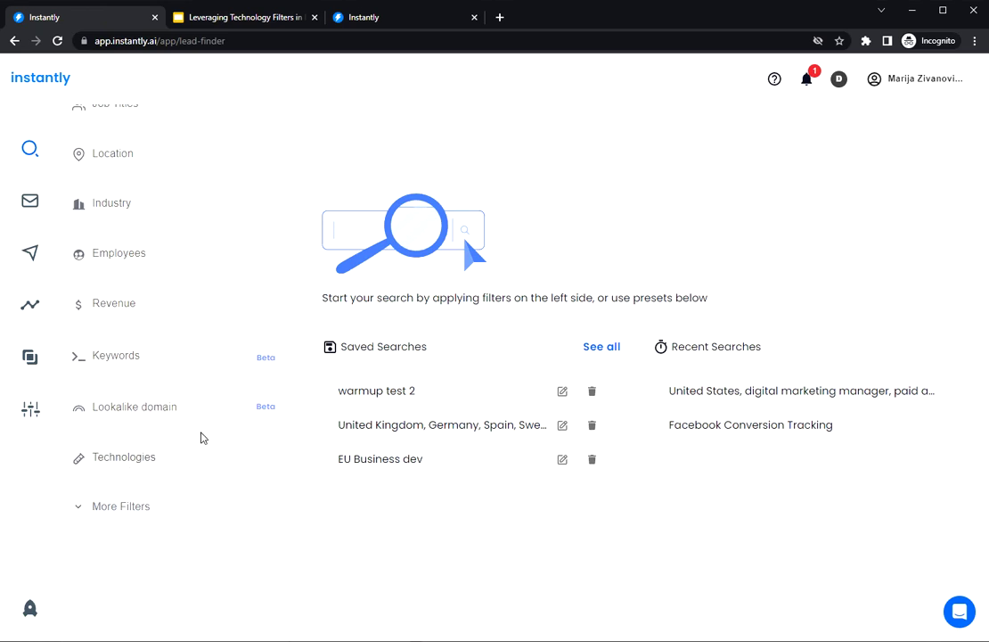
left_click(236, 20)
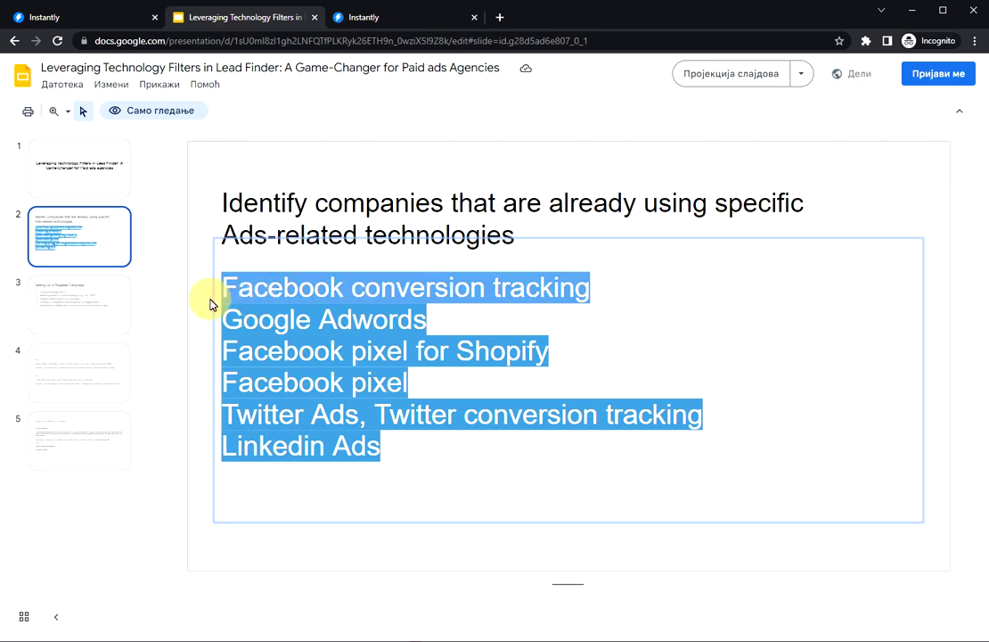
left_click(82, 17)
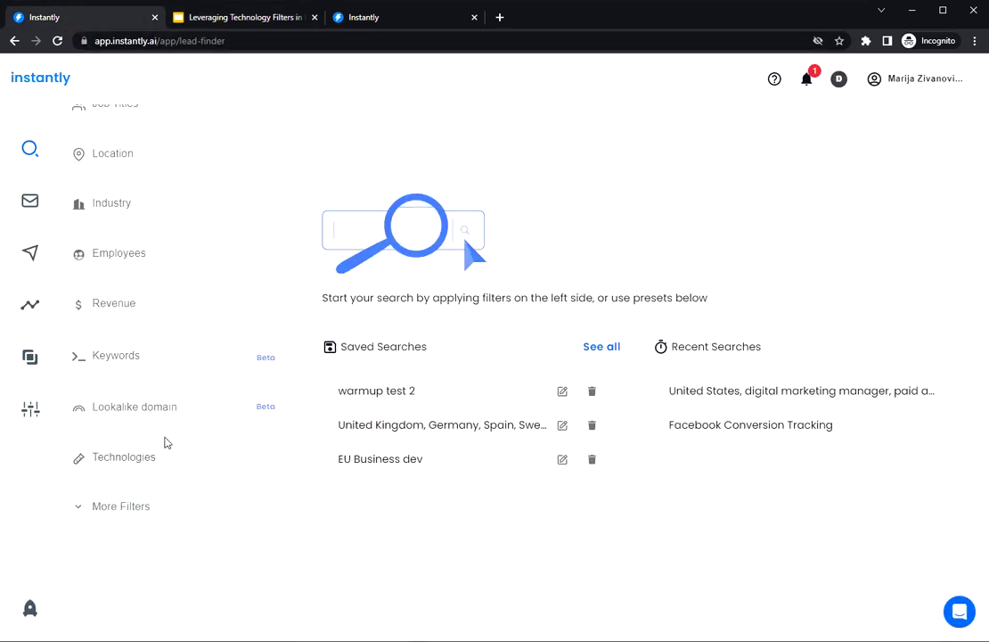
left_click(156, 457)
type("Facebook conversion tracking")
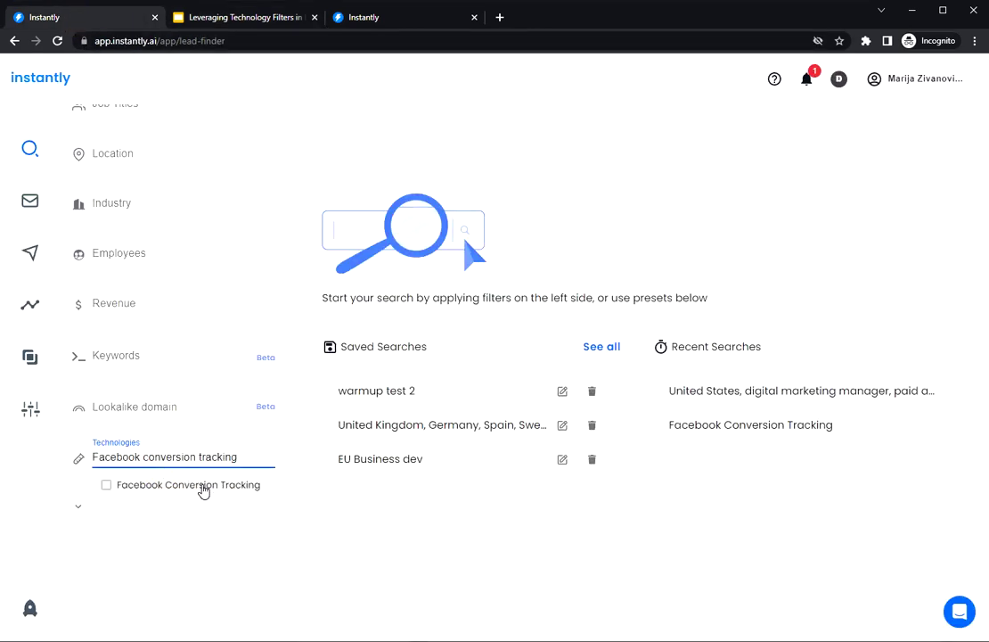
left_click(203, 487)
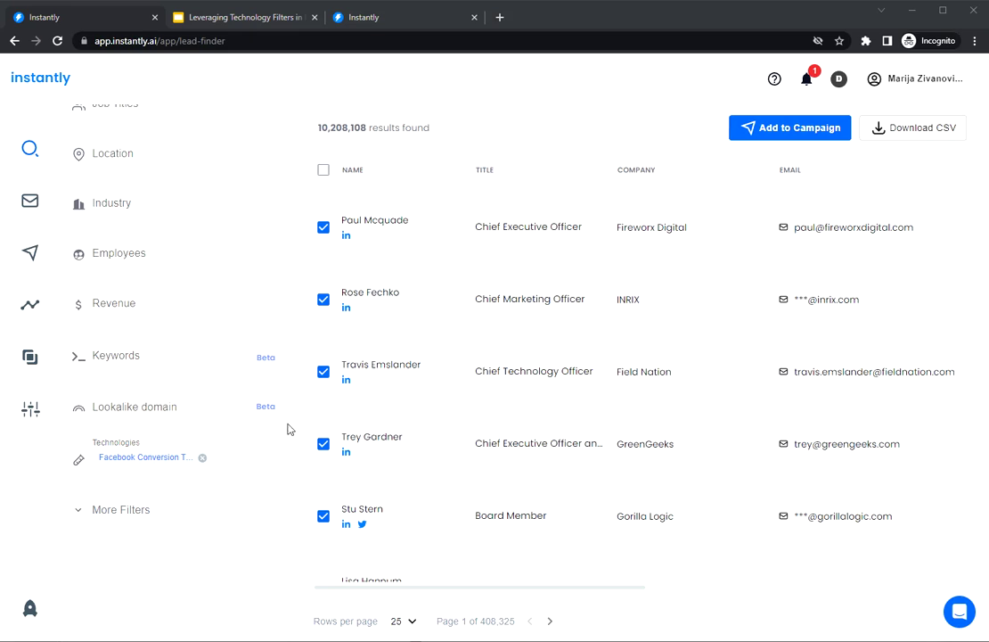
Step: Add Shopify to the Lead Finder technologies filter, and remove it again
left_click(221, 462)
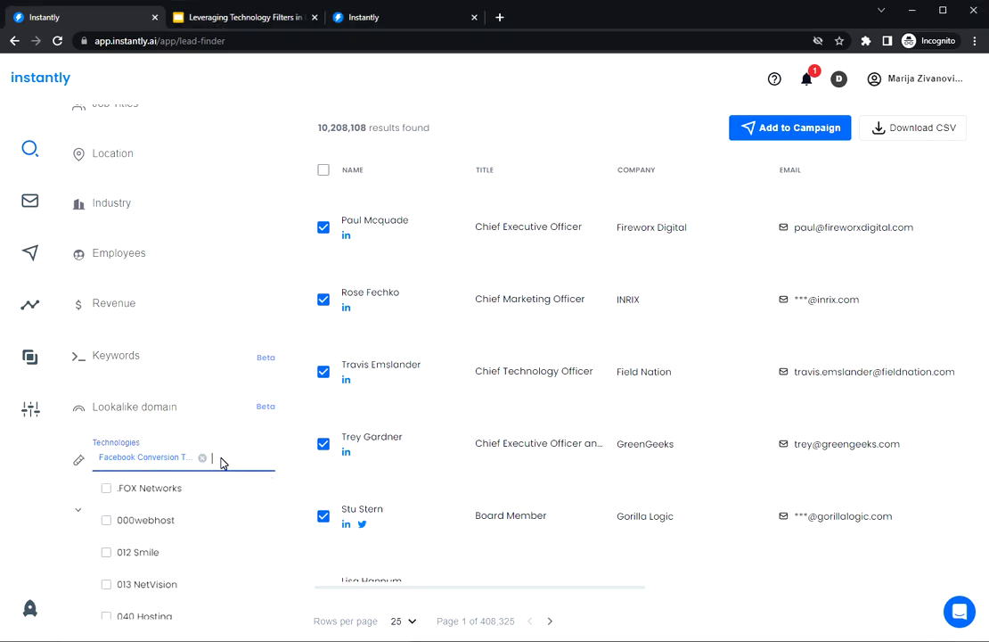
type("shopify")
key("Return")
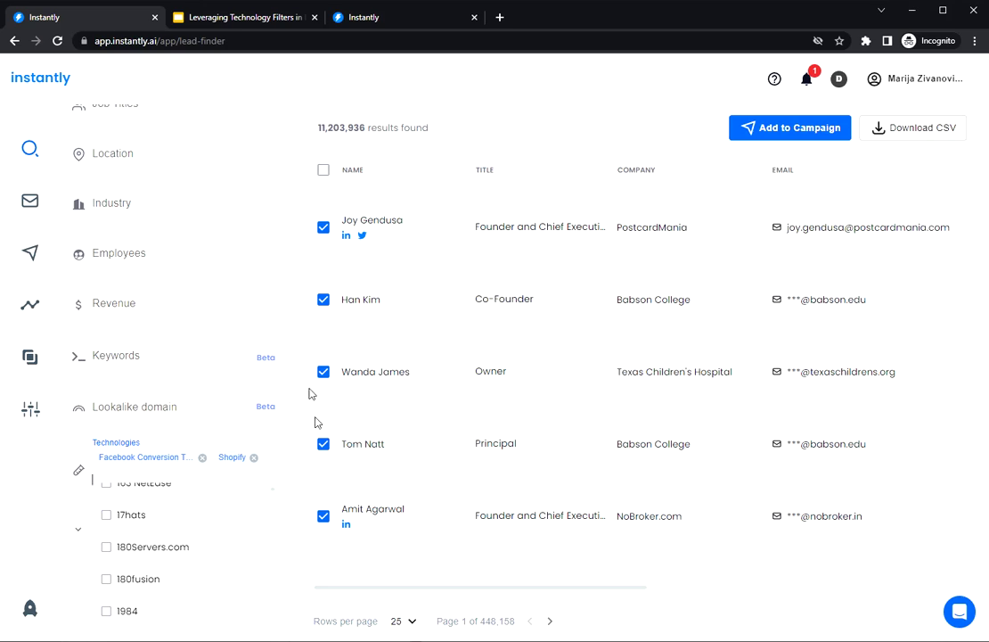
left_click(261, 466)
left_click(257, 465)
left_click(254, 458)
Step: Filter the leads by the job titles e-commerce director, e-commerce manager, paid ads manager and digital marketing manager
scroll(230, 312, "up", 1)
left_click(165, 189)
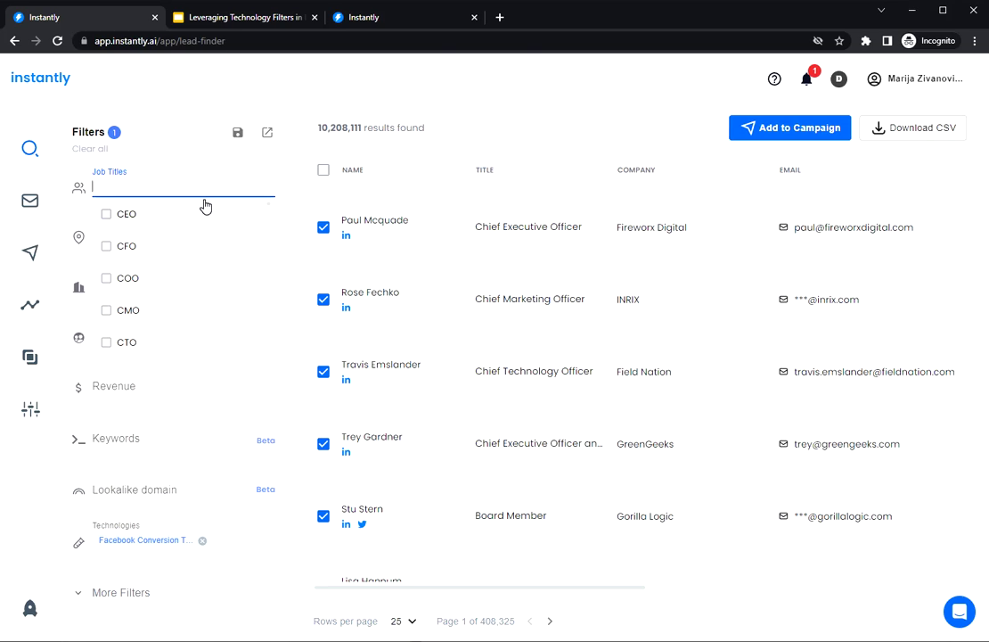
type("e-c")
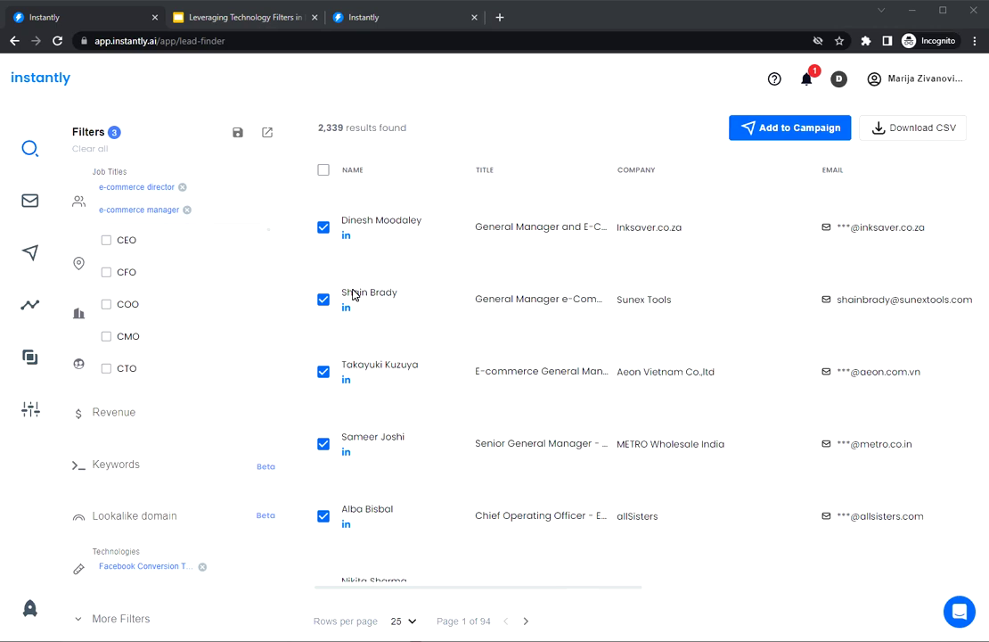
left_click(234, 221)
type("paid ads manage")
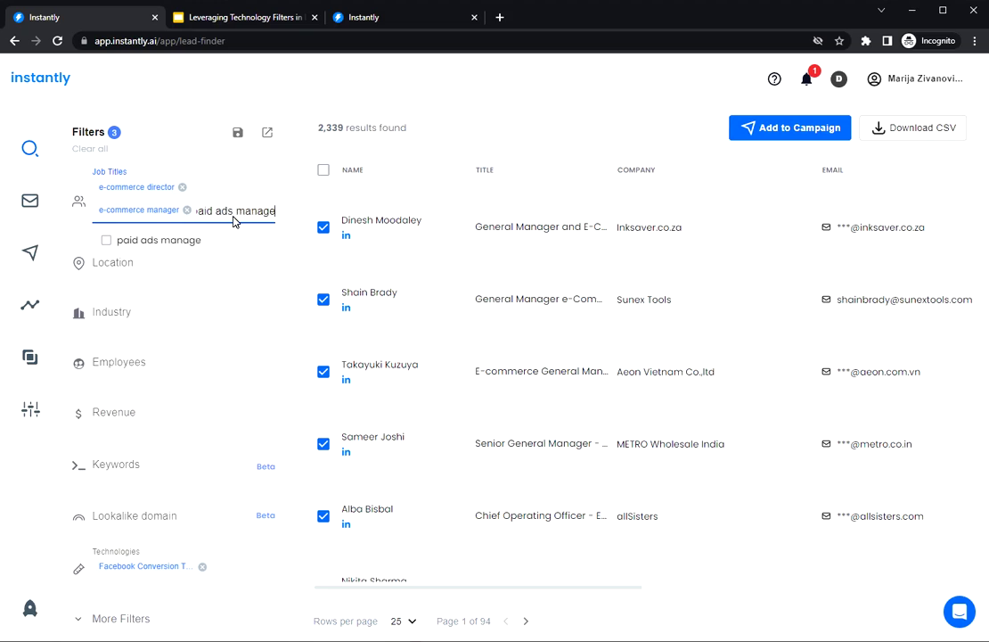
type("r")
left_click(196, 238)
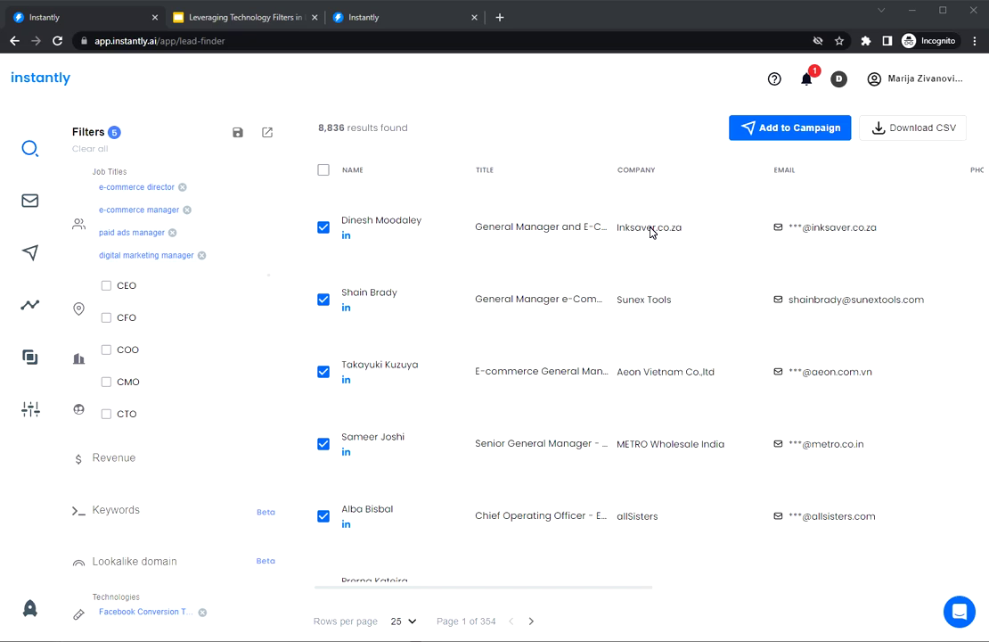
left_click(550, 117)
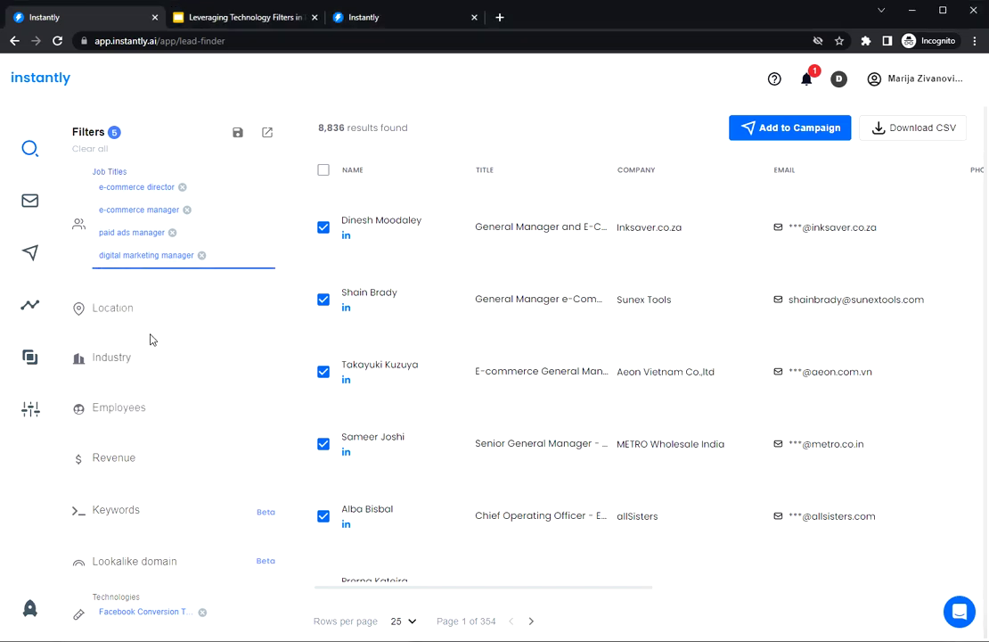
Step: Restrict the lead search to the location United States
left_click(143, 310)
type("un")
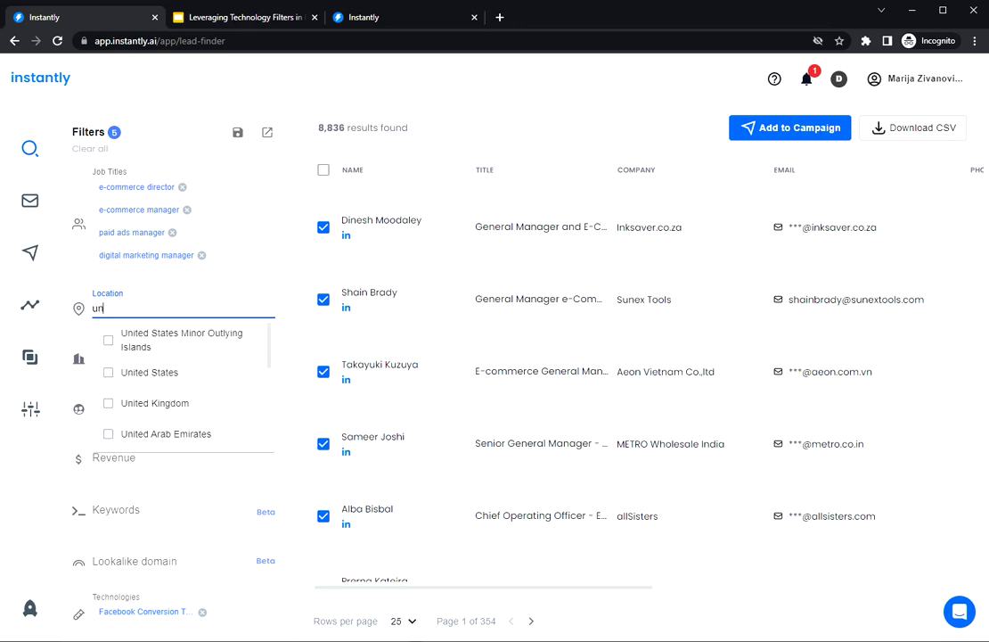
left_click(124, 375)
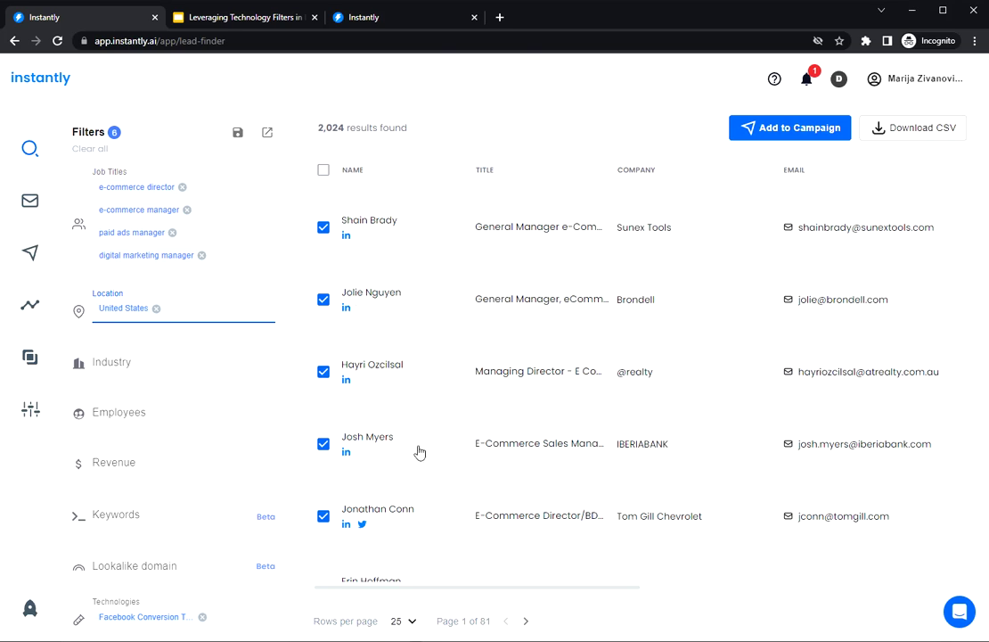
Step: Add the first 1000 search results to a new campaign named "Conversion Tracking FB users", checking for duplicates across all campaigns
left_click(324, 169)
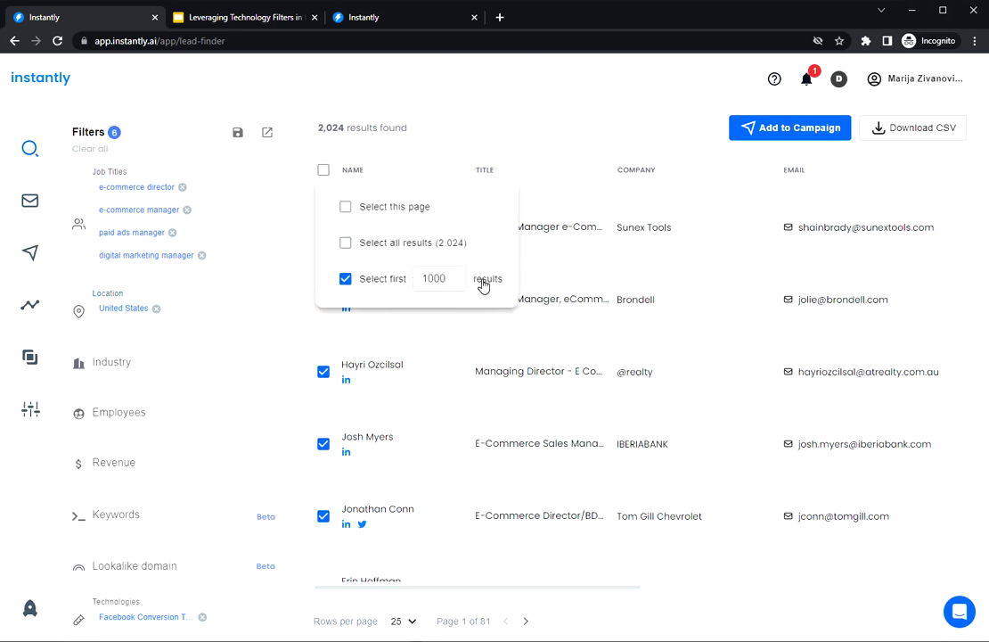
left_click(559, 369)
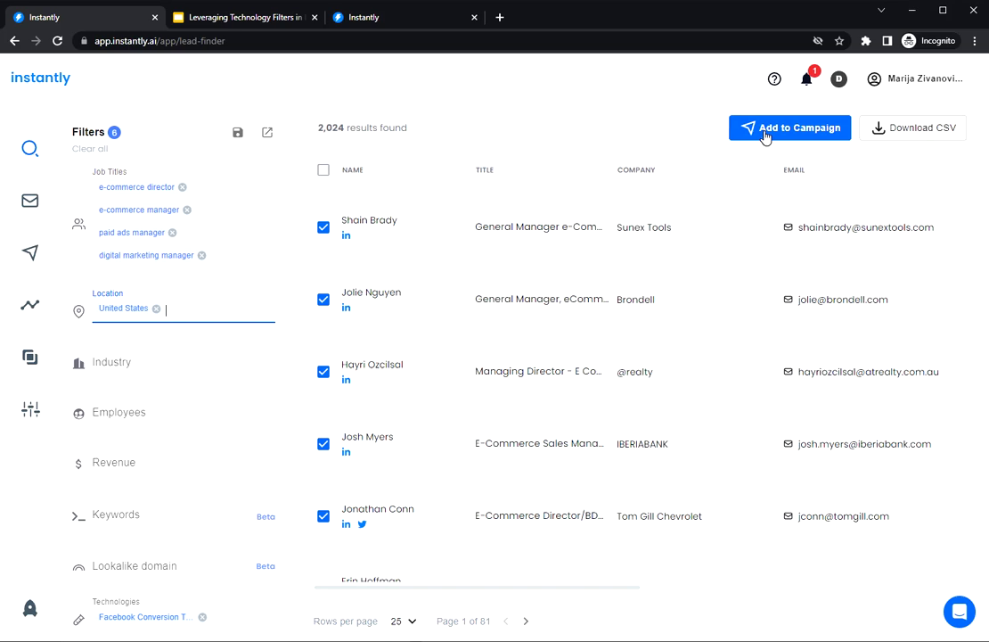
left_click(786, 134)
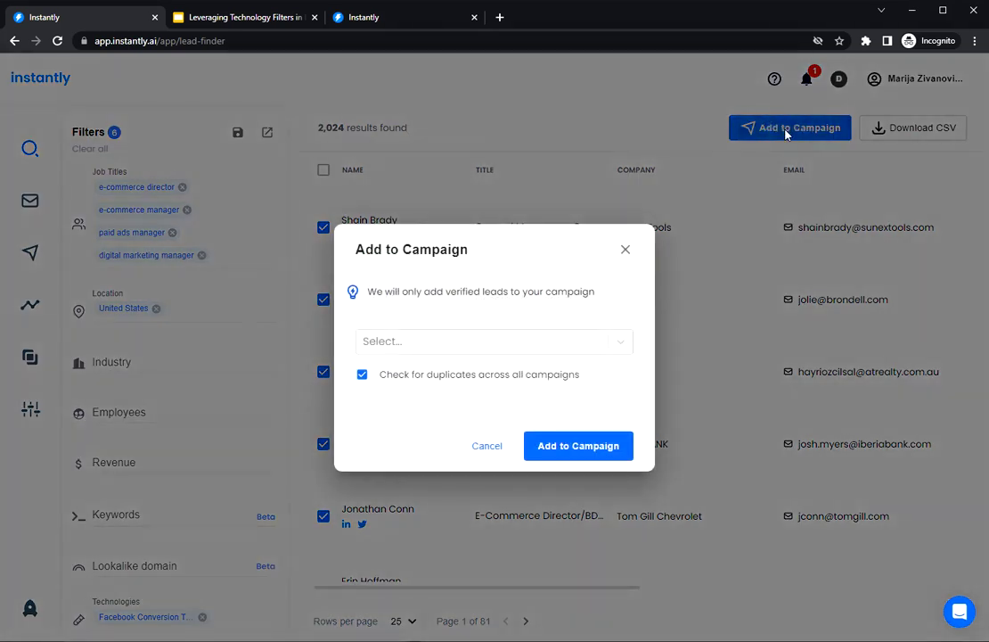
left_click(425, 343)
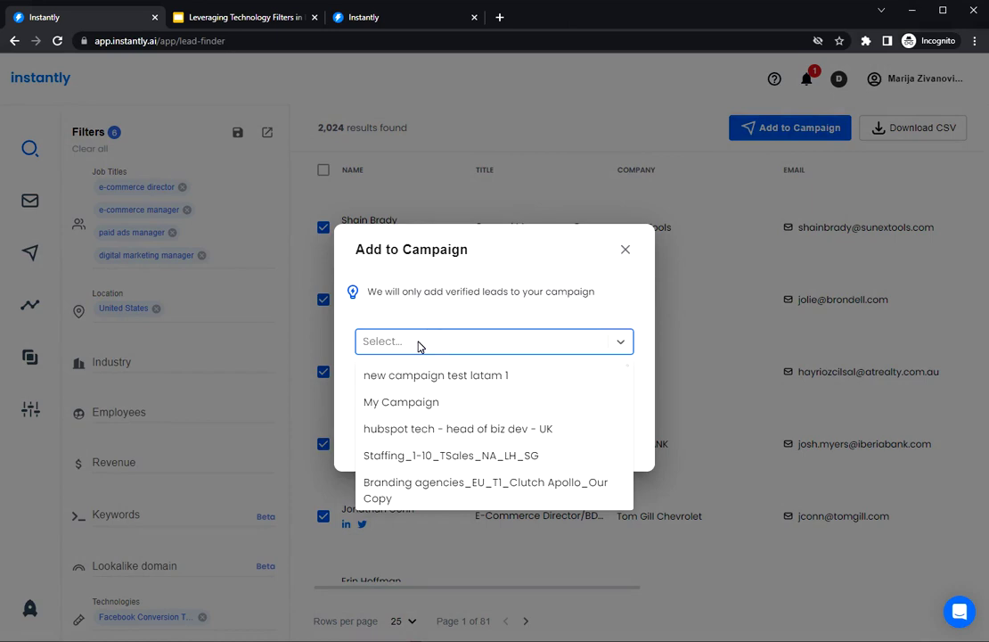
type("Conversion")
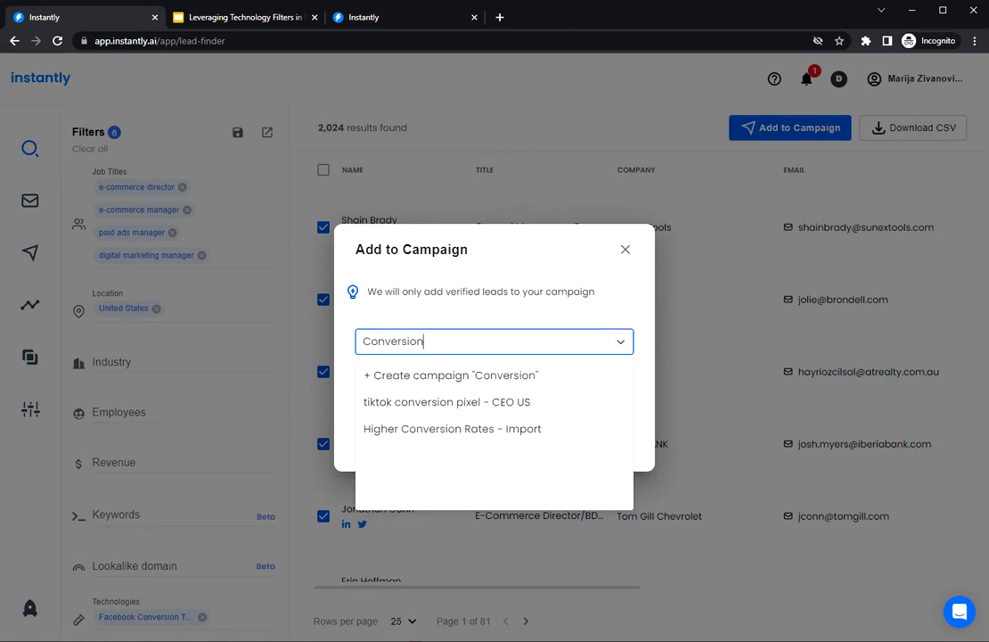
type(" Tracki")
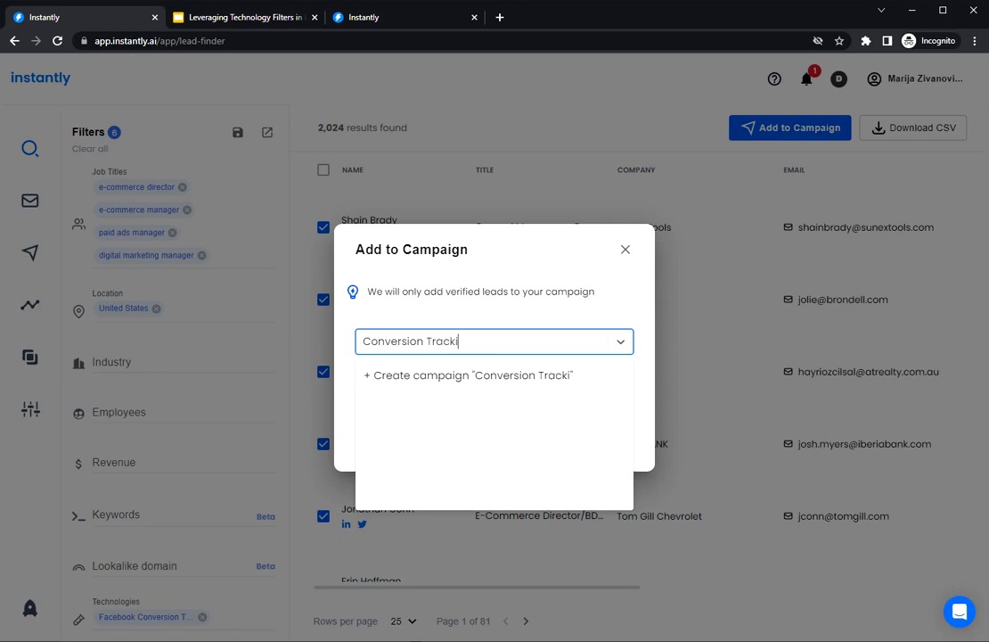
type("ng FB users")
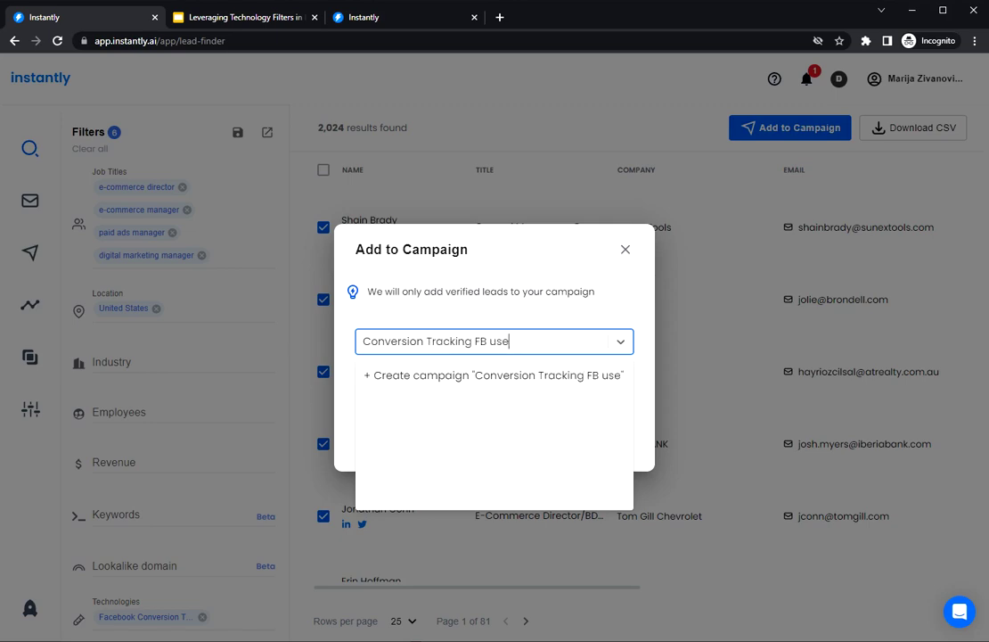
left_click(426, 378)
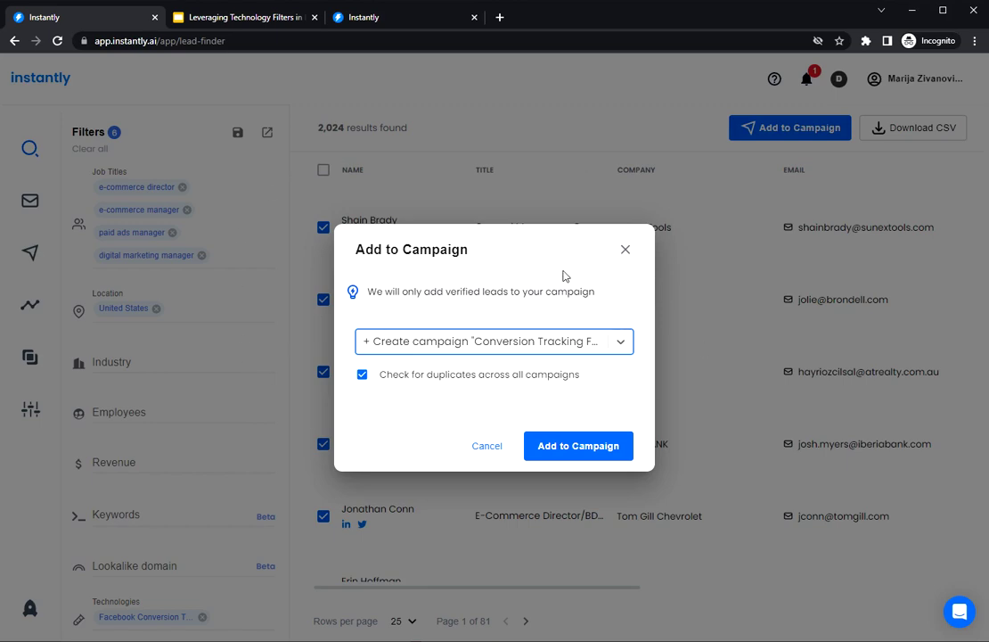
left_click(571, 453)
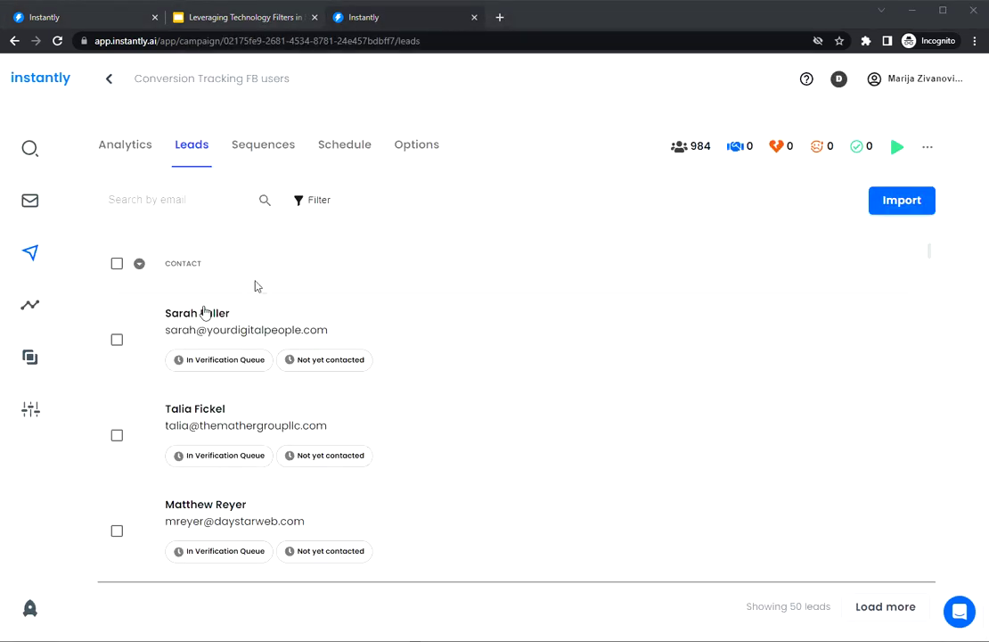
Step: Copy the email template text from slide 5 into the body of Step 1 in the campaign's sequence
left_click(269, 154)
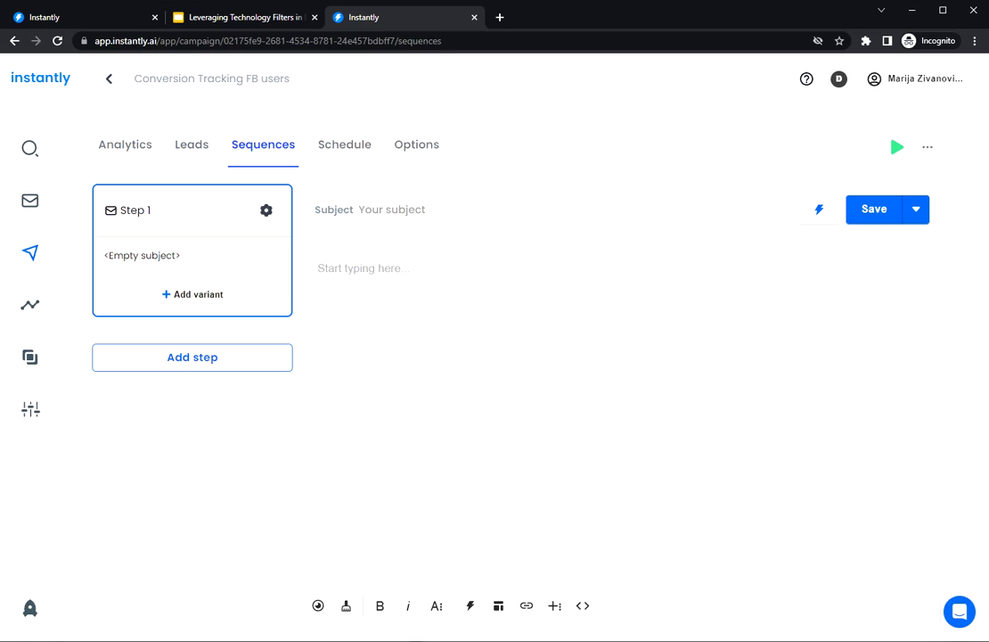
left_click(196, 18)
left_click(89, 448)
left_click_drag(228, 253, 443, 448)
key("ctrl+c")
left_click(383, 18)
left_click(408, 300)
key("ctrl+v")
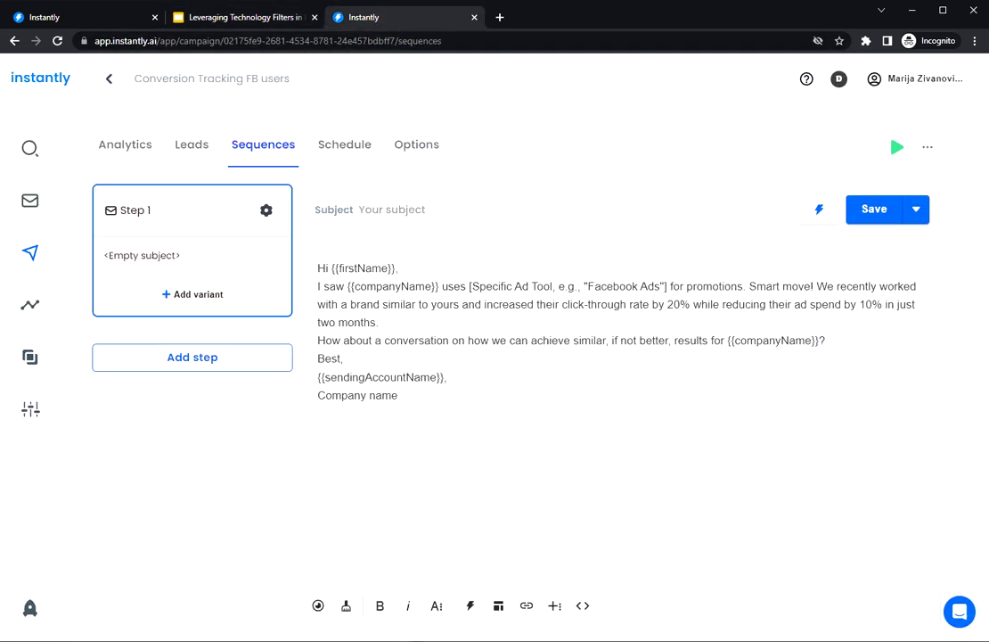
Step: Separate the email's greeting, results paragraph, closing question and sign-off with blank lines
key("Return")
left_click(379, 340)
key("Return")
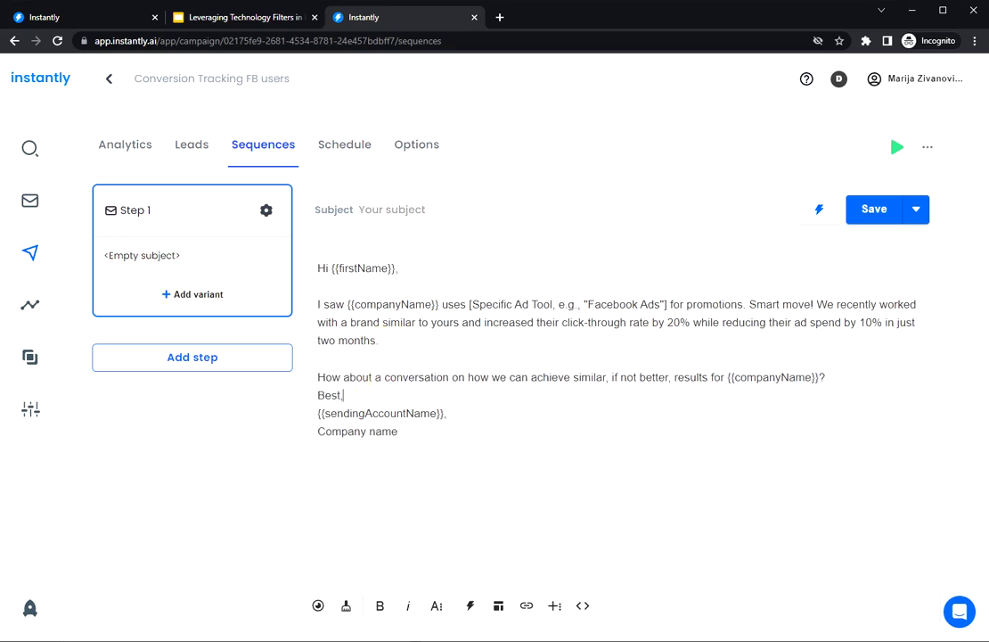
left_click(857, 375)
key("Return")
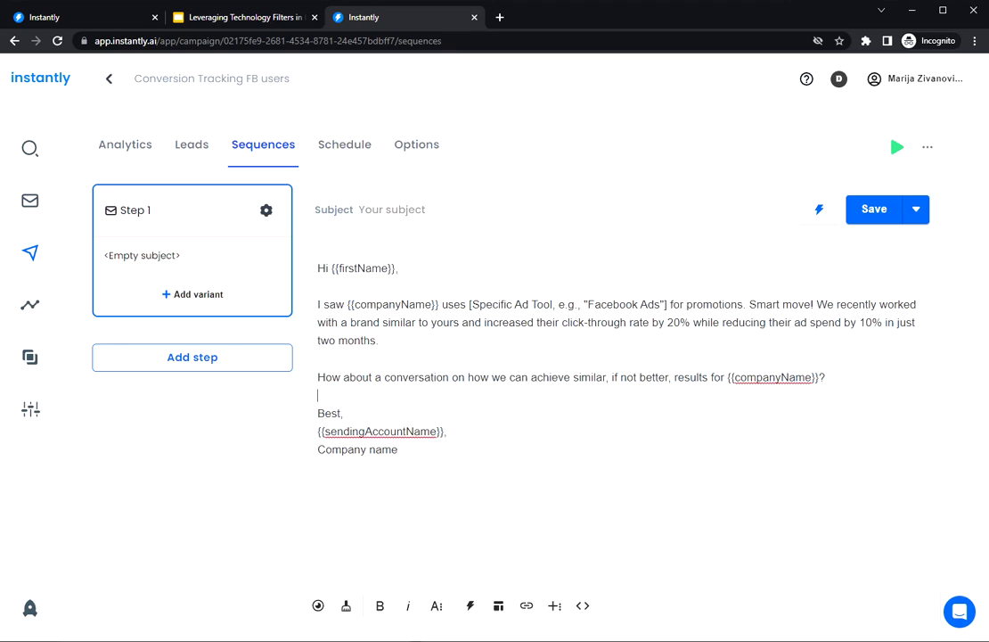
Step: Review the email's company variable, results paragraph and closing question, and read the copywriting tip about measurable results on slide 4
left_click_drag(348, 304, 445, 304)
left_click(430, 380)
left_click_drag(318, 304, 379, 341)
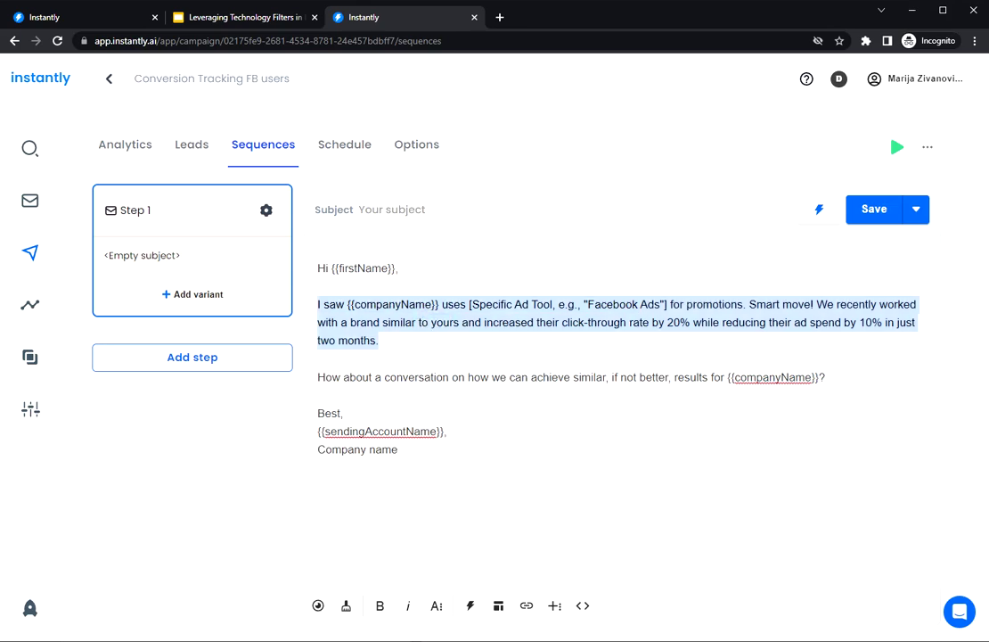
left_click(658, 377)
triple_click(657, 377)
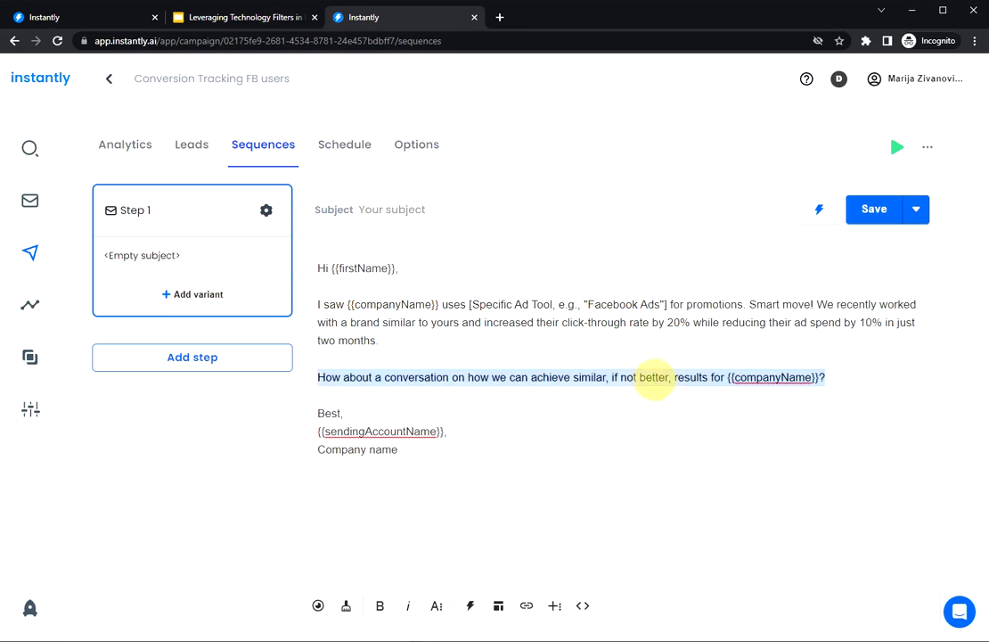
left_click(421, 251)
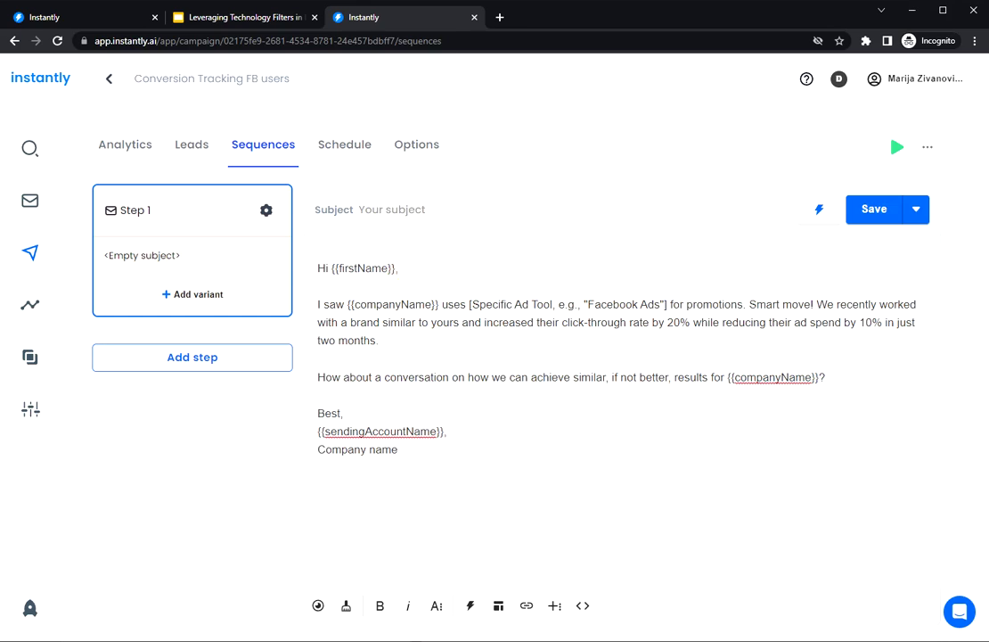
left_click(193, 19)
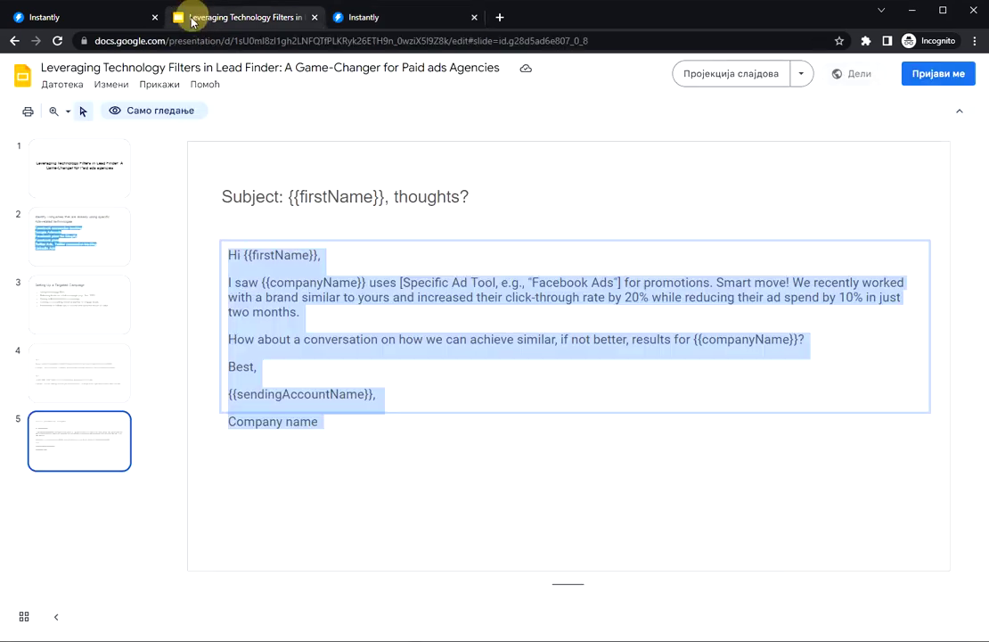
left_click(62, 379)
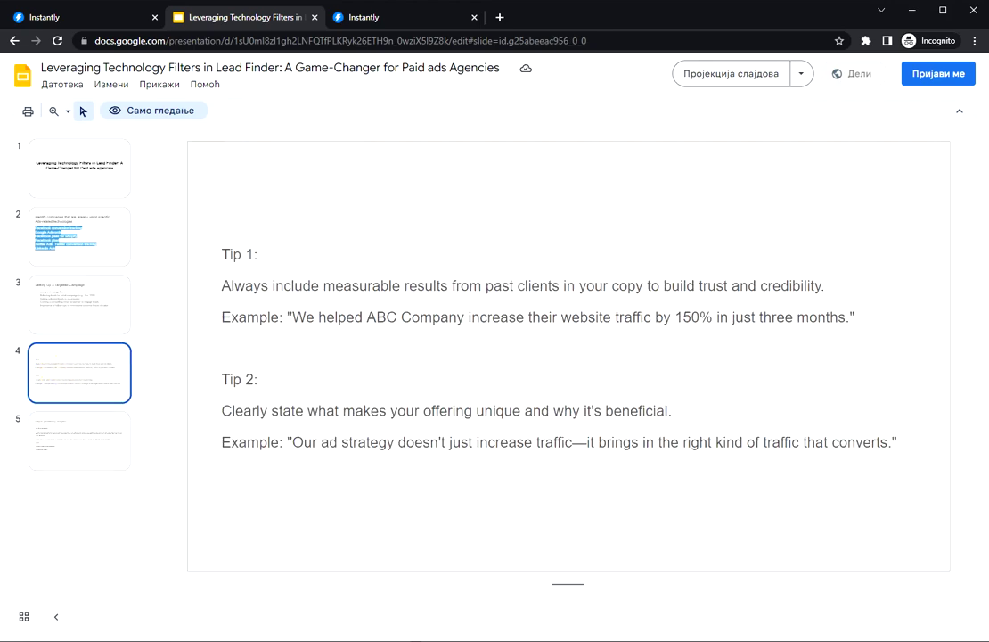
left_click_drag(284, 286, 436, 286)
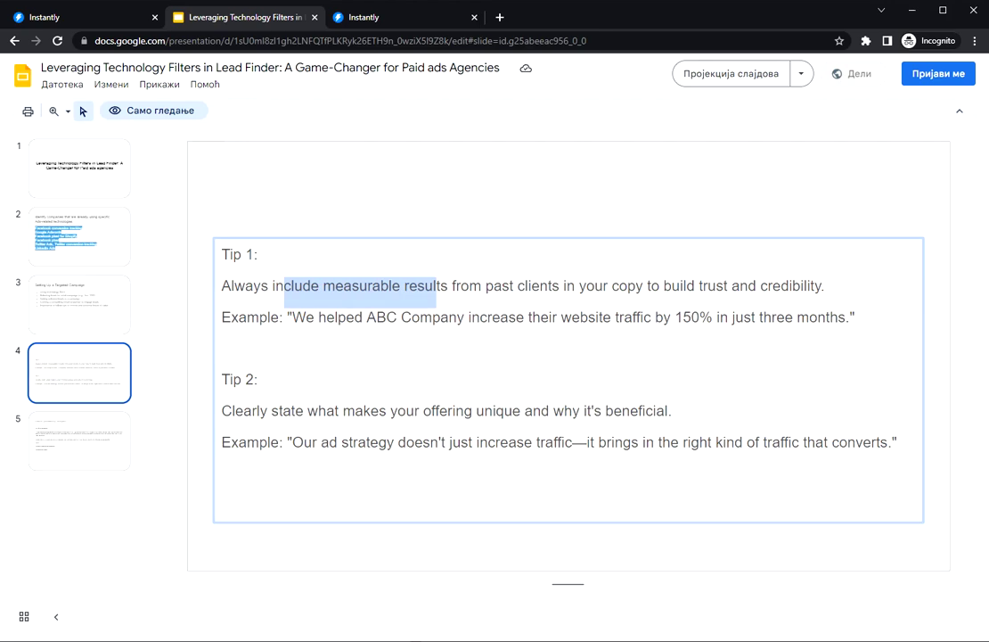
left_click(285, 286)
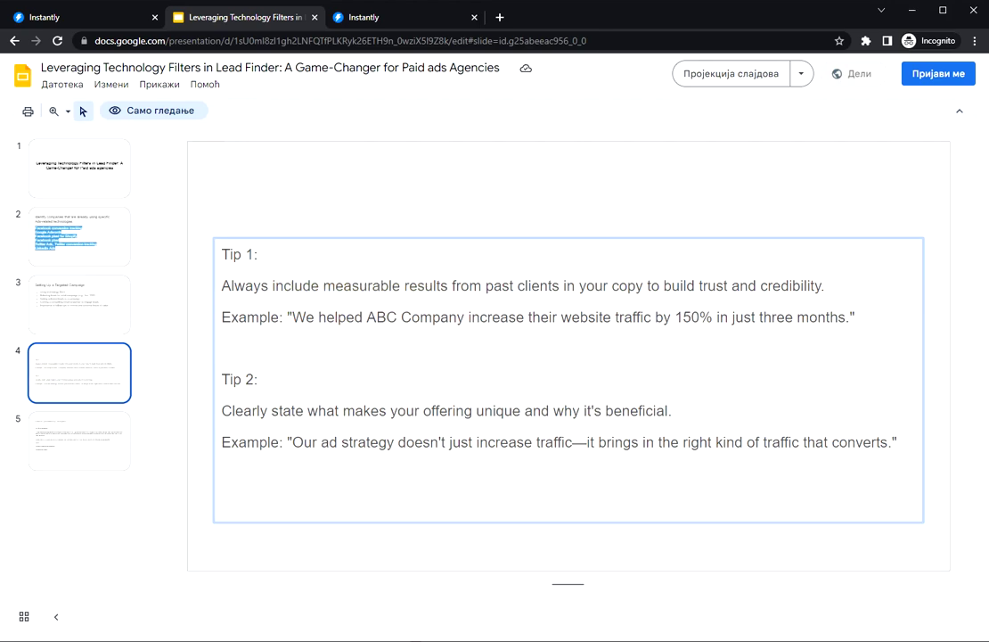
Step: Read slide 4's measurable-results example and its second tip about stating what makes the offering unique
left_click_drag(293, 317, 393, 322)
left_click(371, 310)
left_click(490, 316)
left_click_drag(272, 411, 596, 412)
left_click(332, 413)
double_click(426, 408)
left_click(401, 458)
left_click_drag(303, 444, 937, 475)
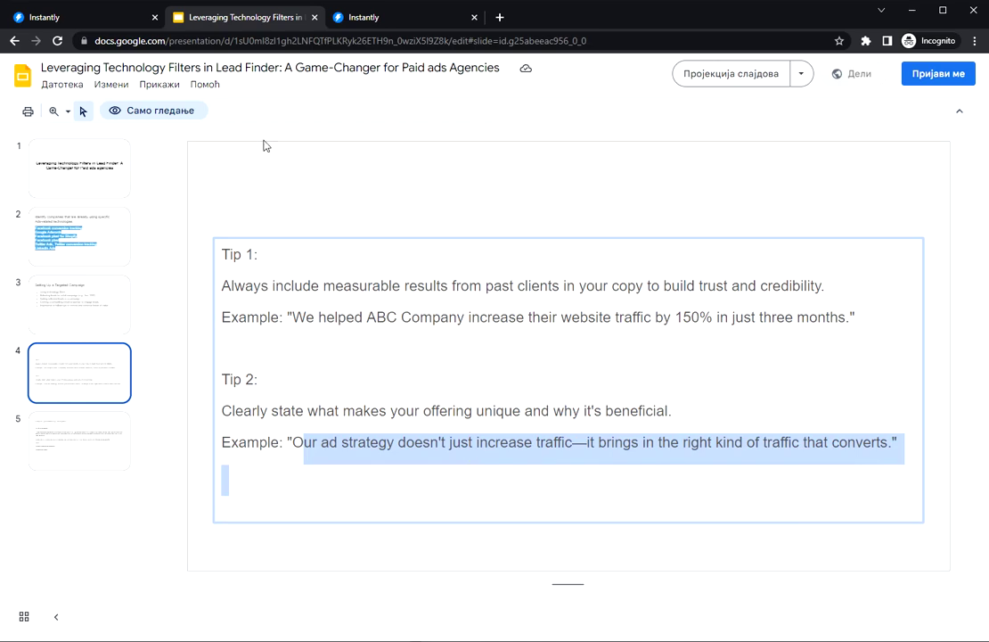
Step: Back in the Instantly campaign, set Step 1's subject to "{{firstName}}, thoughts?", reusing the first-name variable from the email's greeting, and save the sequence
left_click(338, 17)
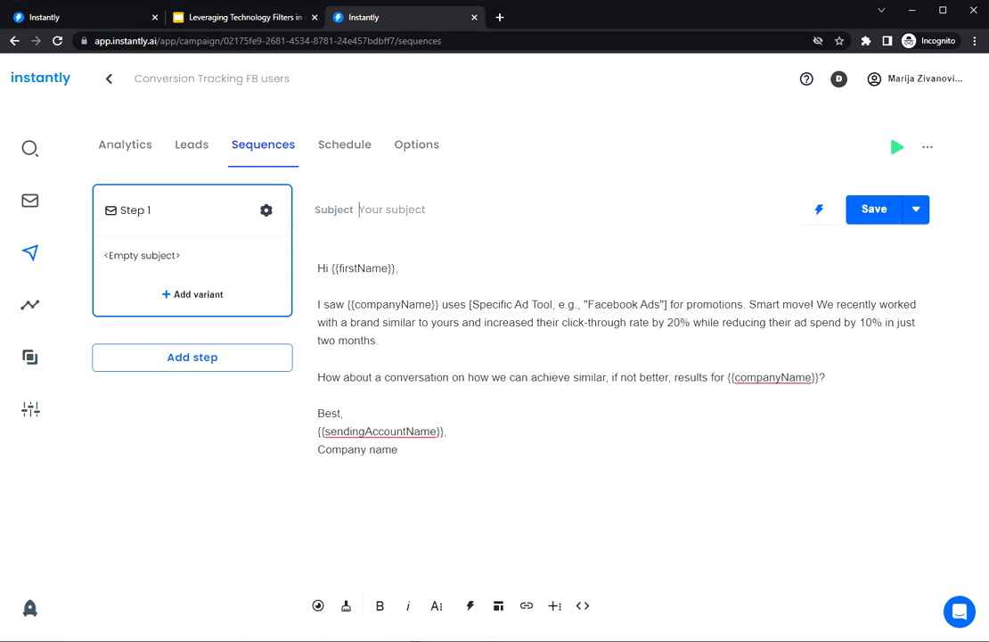
left_click(415, 481)
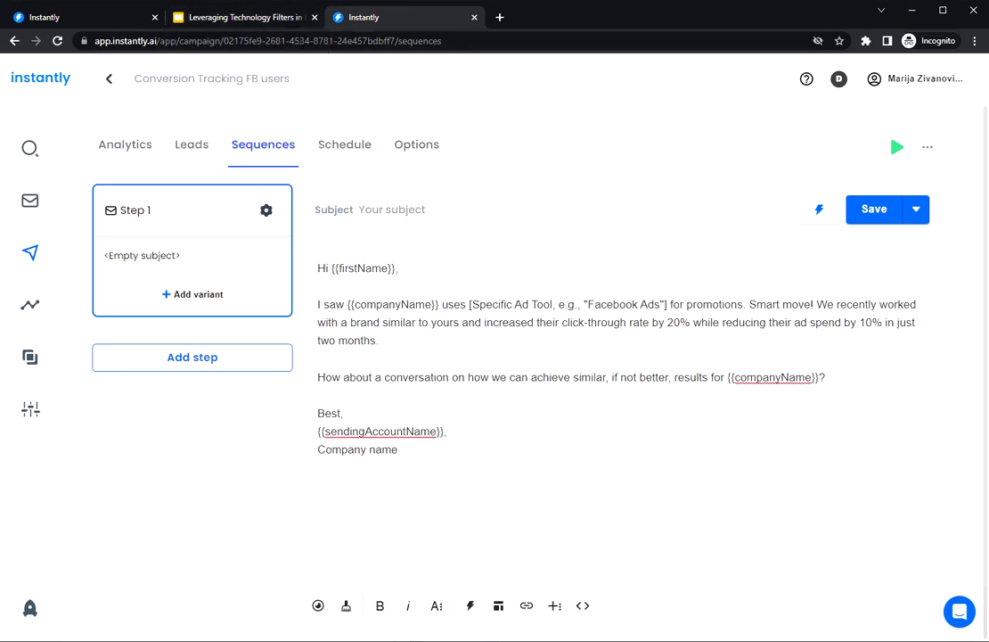
left_click_drag(395, 268, 332, 270)
key("ctrl+c")
left_click(426, 213)
key("ctrl+v")
type(", tho")
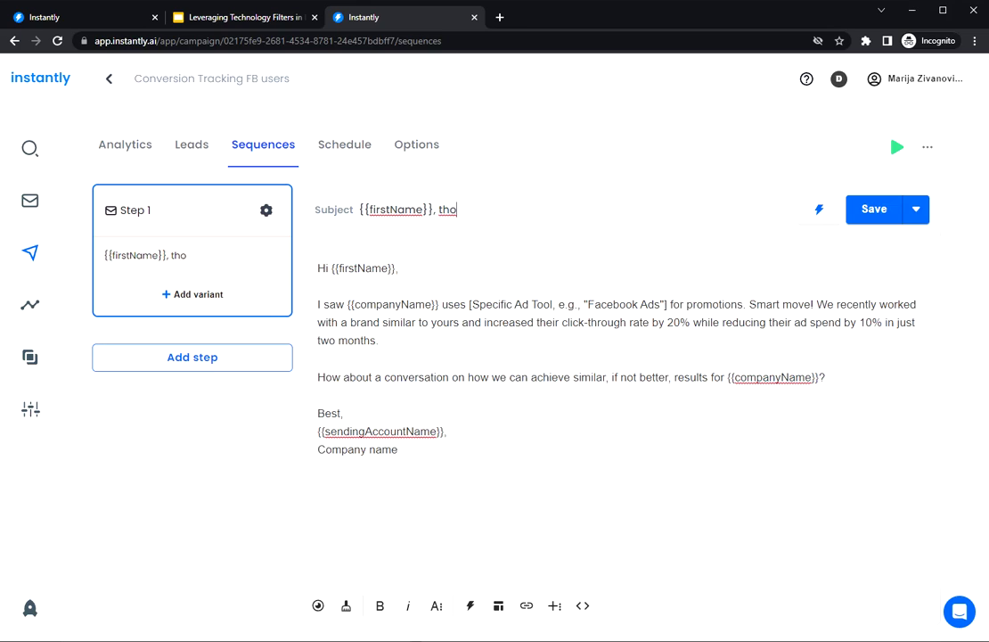
type("ughts?")
left_click(516, 459)
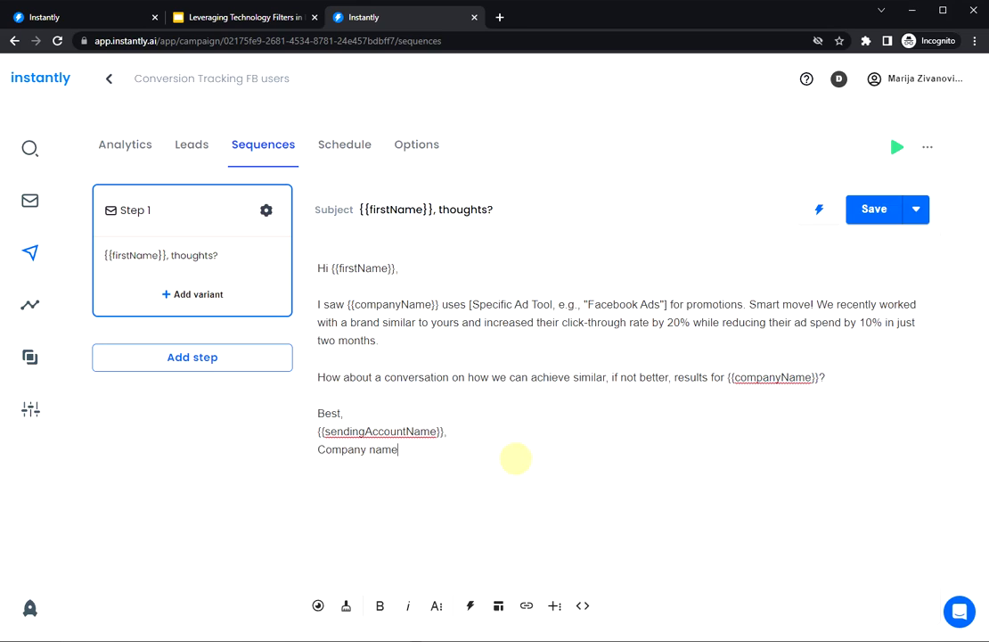
left_click(874, 209)
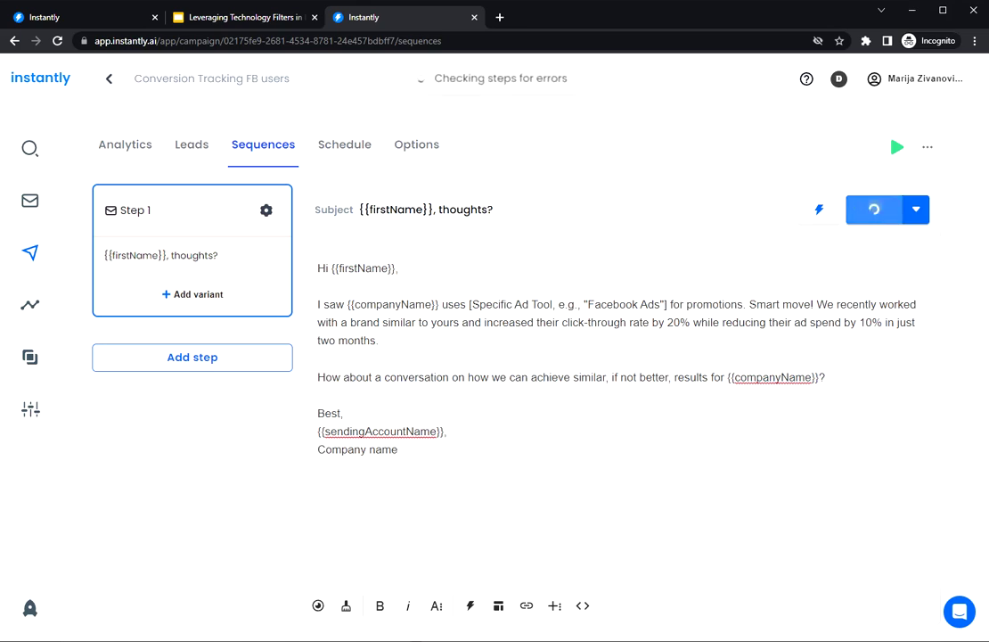
left_click(179, 356)
left_click(267, 402)
left_click(454, 377)
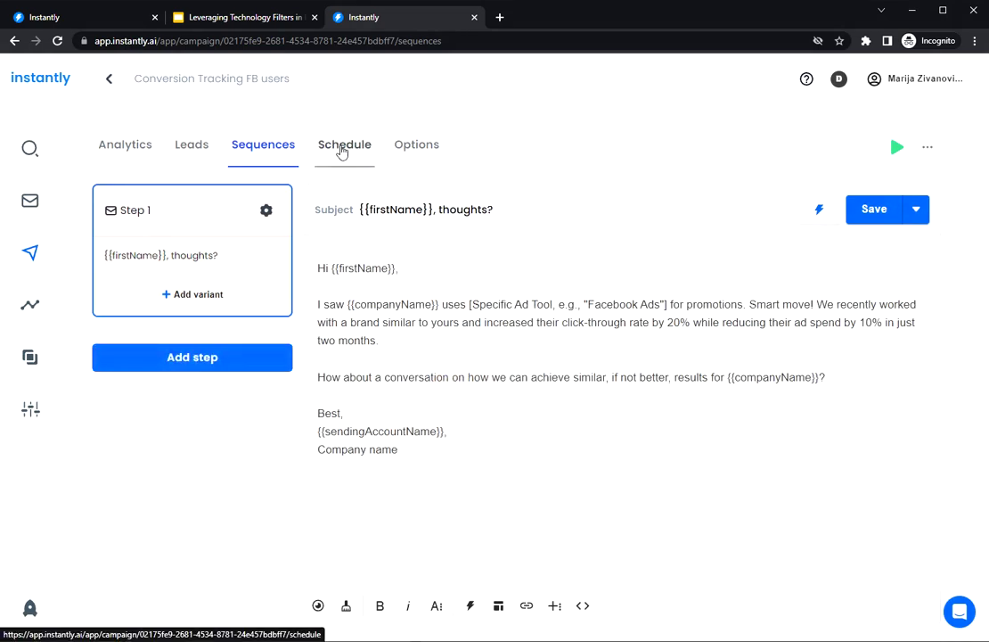
Step: Review the sending days, timing and timezone in the campaign's schedule
left_click(347, 148)
scroll(523, 438, "down", 2)
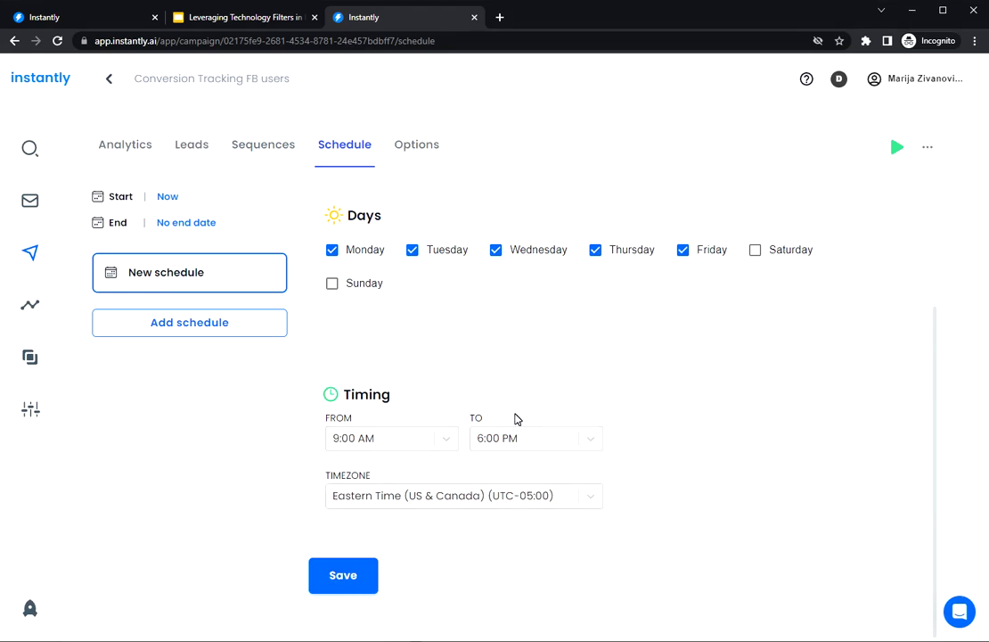
Step: Select nine sending accounts for the campaign in its options
left_click(412, 148)
left_click(381, 305)
left_click(392, 368)
left_click(396, 367)
left_click(402, 372)
left_click(401, 367)
left_click(399, 367)
left_click(435, 408)
left_click(446, 410)
left_click(448, 412)
left_click(440, 426)
left_click(221, 369)
Step: Review the campaign's delivery optimization, daily limit and reply options, and switch back to the Google Slides presentation
scroll(263, 389, "down", 8)
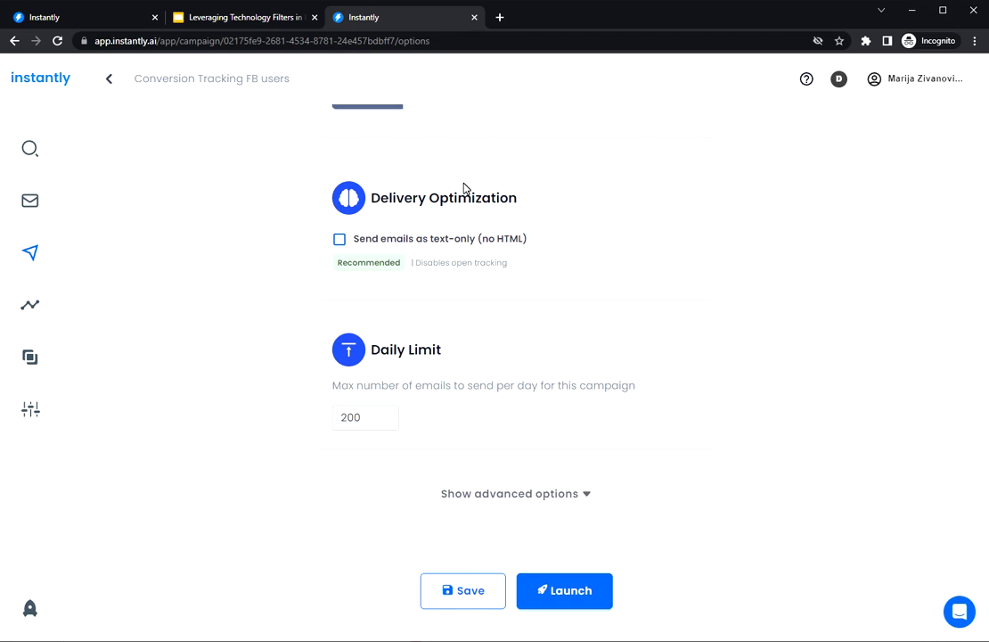
scroll(524, 324, "up", 3)
scroll(524, 324, "up", 5)
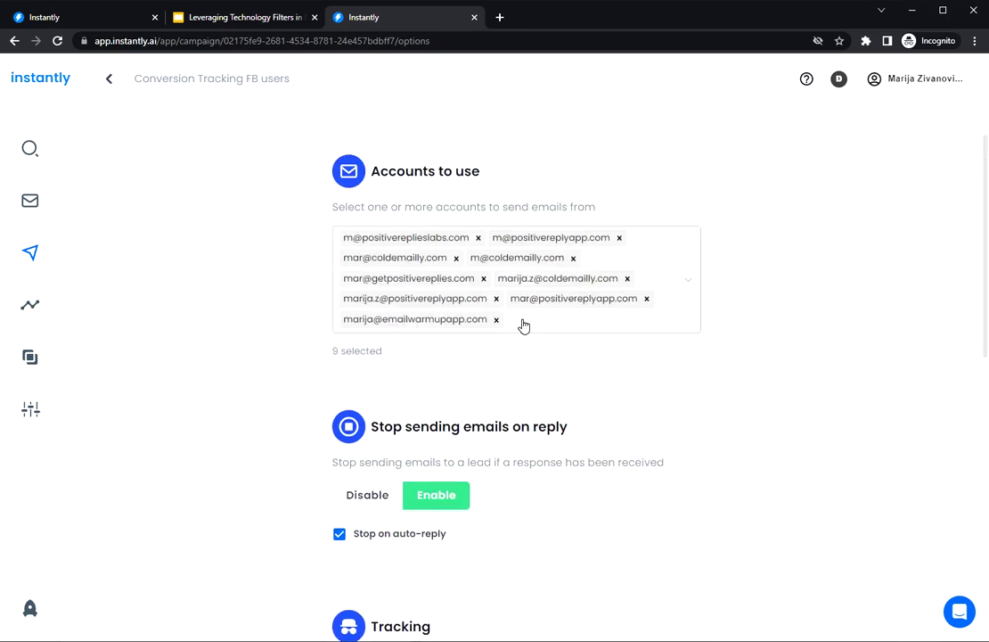
key("ctrl+shift+Tab")
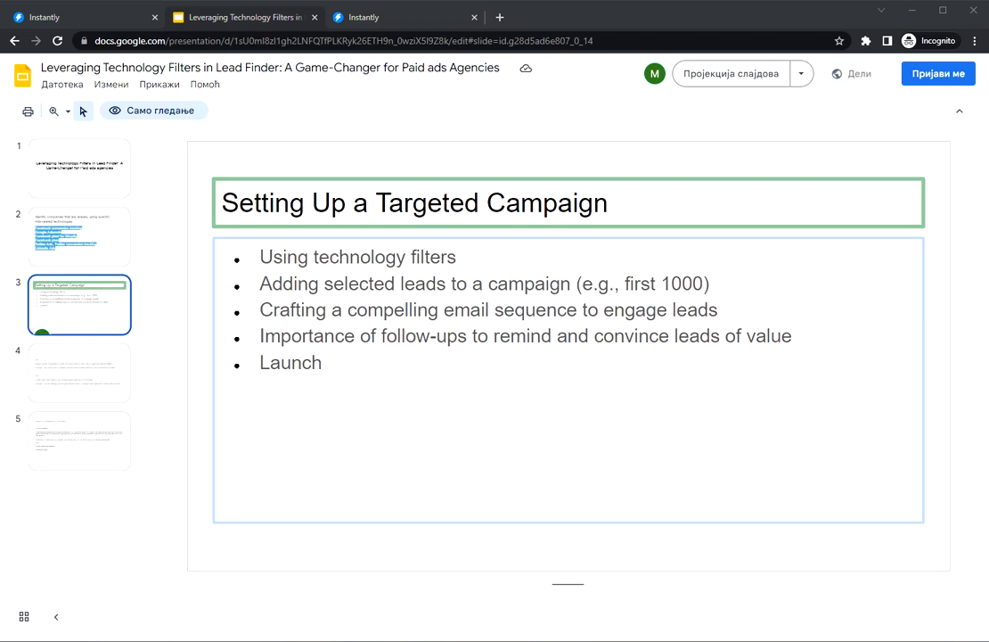